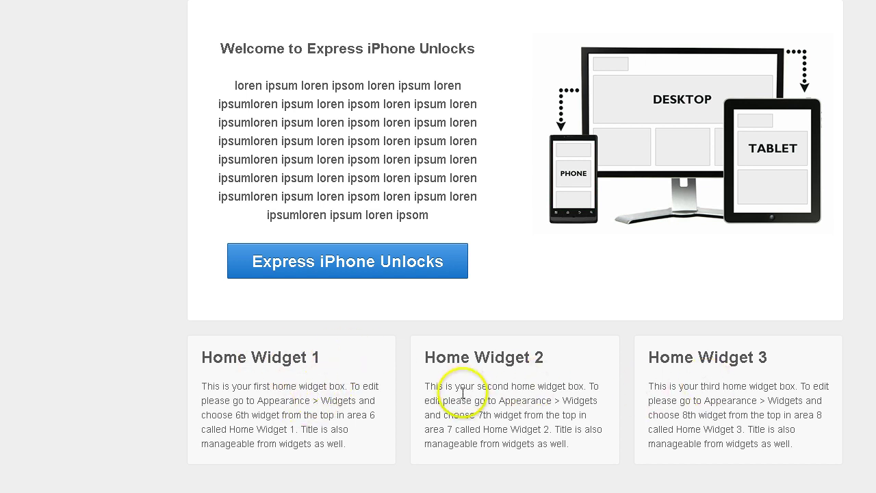
- Preview the site's Links page, scrolling through its content
{"action": "scroll", "coordinate": [462, 393], "scroll_direction": "up", "scroll_amount": 4}
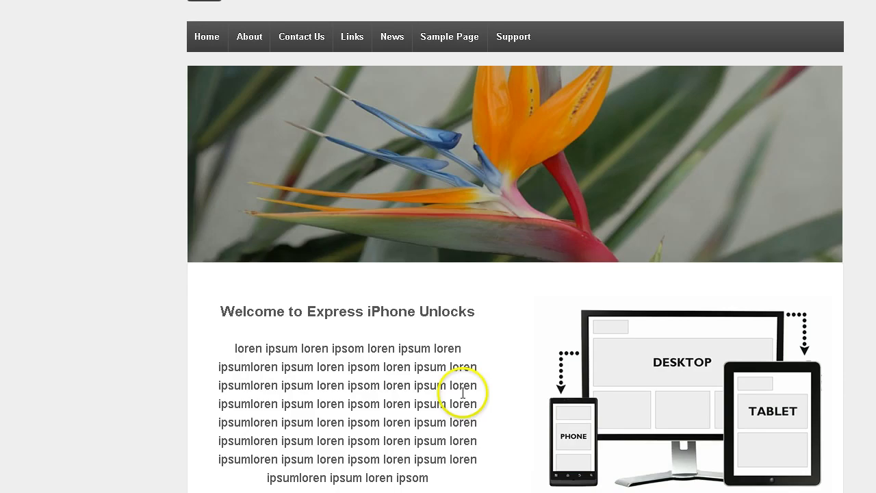
{"action": "left_click", "coordinate": [353, 40]}
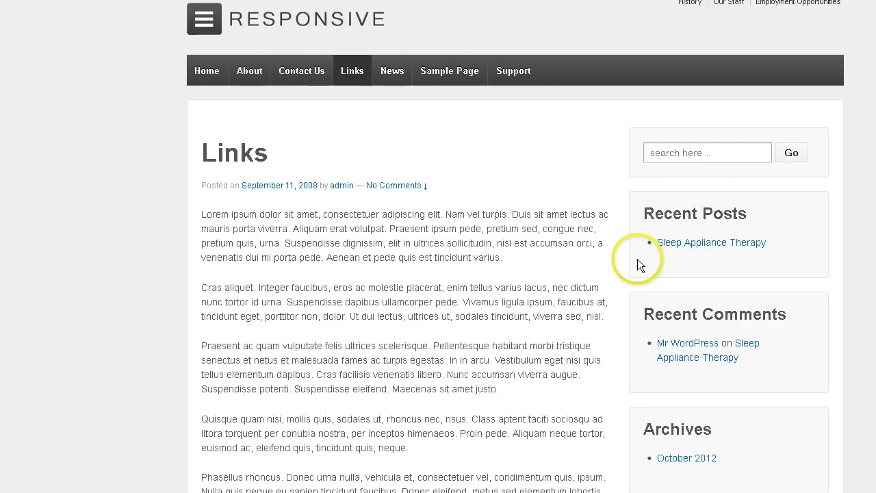
{"action": "scroll", "coordinate": [637, 258], "scroll_direction": "down", "scroll_amount": 4}
{"action": "scroll", "coordinate": [637, 258], "scroll_direction": "down", "scroll_amount": 2}
{"action": "scroll", "coordinate": [637, 258], "scroll_direction": "down", "scroll_amount": 1}
{"action": "scroll", "coordinate": [637, 259], "scroll_direction": "up", "scroll_amount": 4}
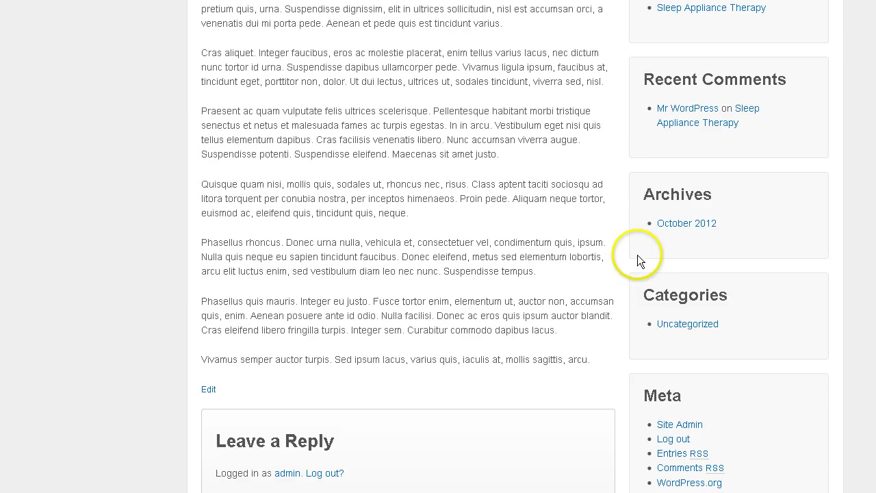
{"action": "scroll", "coordinate": [637, 258], "scroll_direction": "up", "scroll_amount": 3}
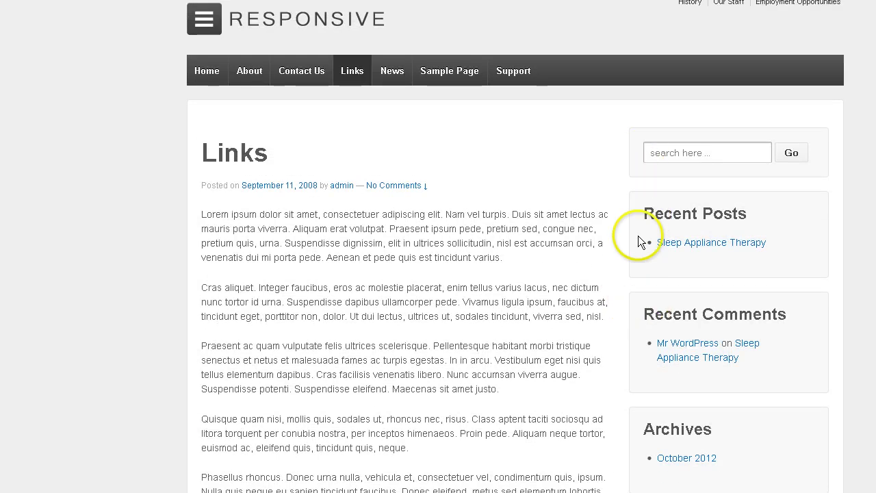
- Return to the site's home page and scroll down through it
{"action": "left_click", "coordinate": [203, 72]}
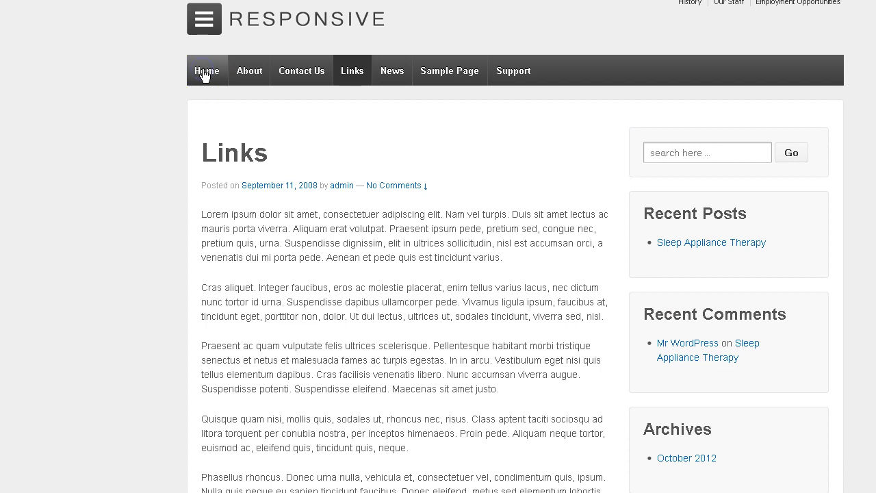
{"action": "scroll", "coordinate": [107, 208], "scroll_direction": "down", "scroll_amount": 1}
{"action": "scroll", "coordinate": [110, 206], "scroll_direction": "down", "scroll_amount": 4}
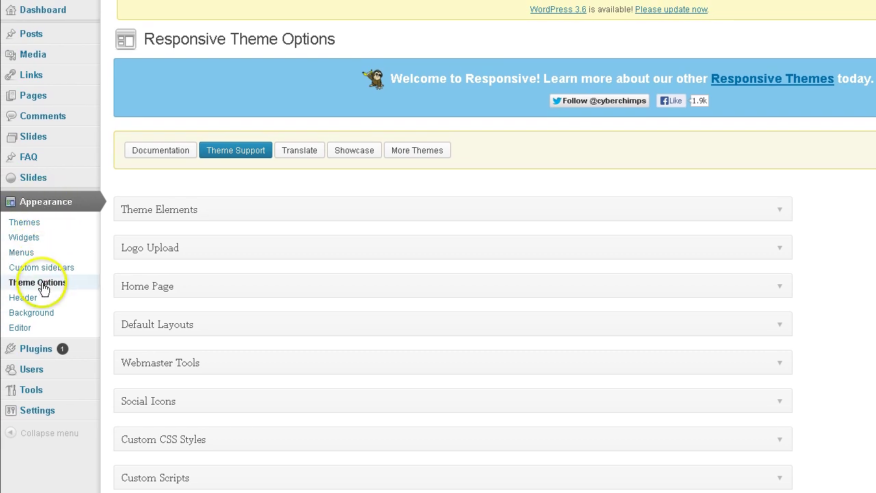
- Expand the empty Custom CSS Styles box in Theme Options and bring up the home-widget-colors.txt notes
{"action": "left_click", "coordinate": [43, 284]}
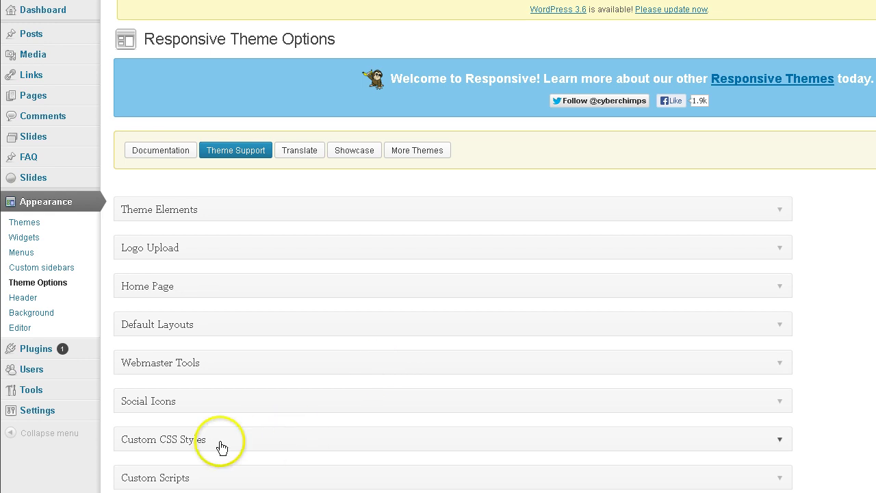
{"action": "left_click", "coordinate": [166, 439]}
{"action": "scroll", "coordinate": [414, 437], "scroll_direction": "down", "scroll_amount": 3}
{"action": "scroll", "coordinate": [414, 437], "scroll_direction": "down", "scroll_amount": 3}
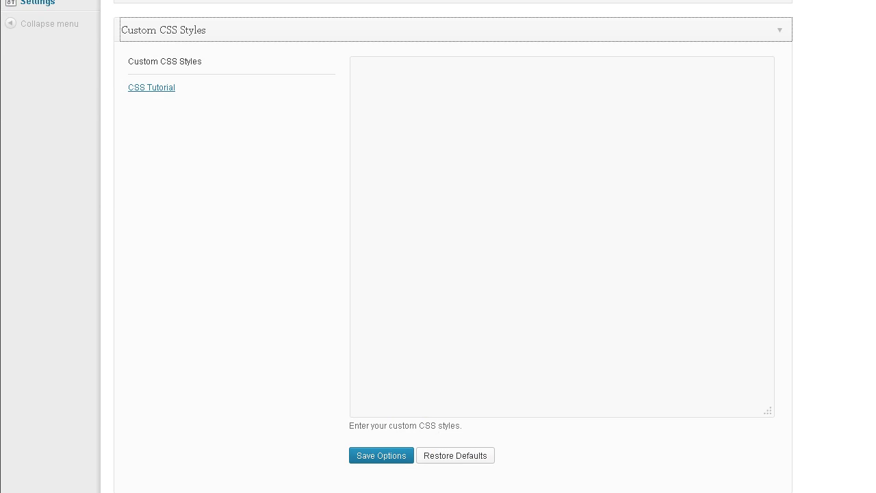
{"action": "key", "text": "alt+Tab"}
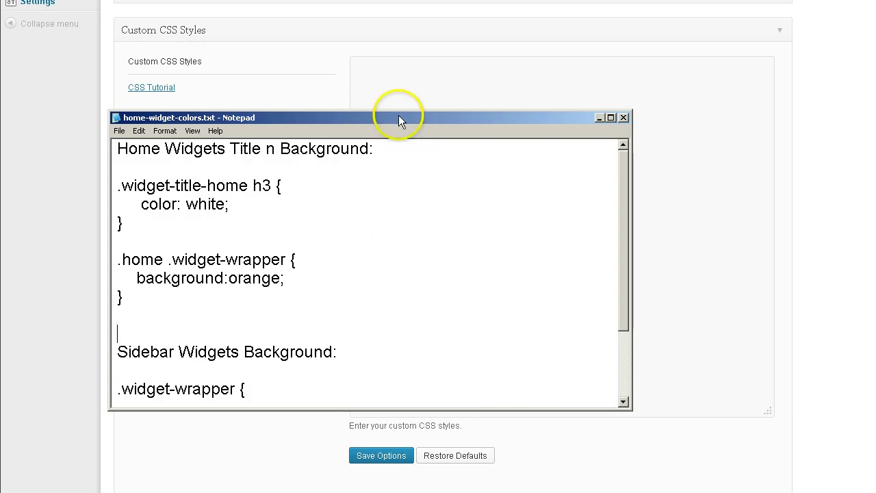
- Move the Notepad window aside and select the .widget-wrapper rule with background-color #111111
{"action": "left_click_drag", "start_coordinate": [399, 118], "coordinate": [565, 141]}
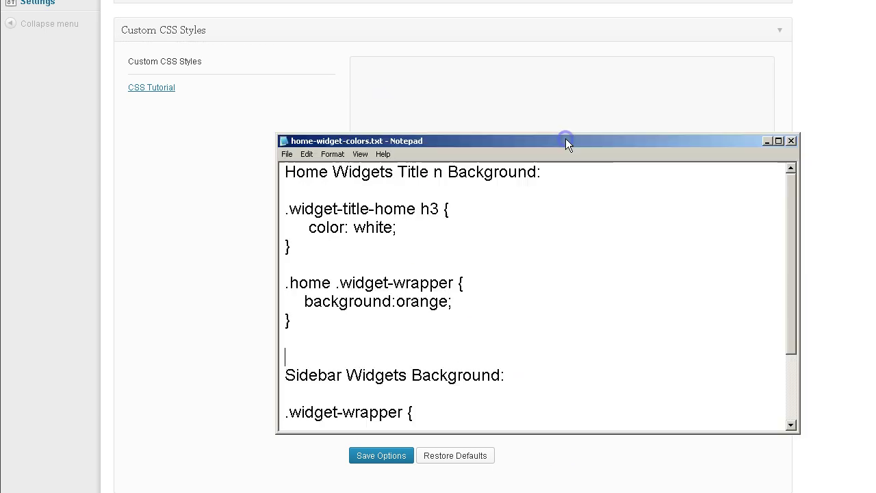
{"action": "key", "text": "Down"}
{"action": "key", "text": "Down"}
{"action": "key", "text": "Down"}
{"action": "scroll", "coordinate": [500, 263], "scroll_direction": "down", "scroll_amount": 2}
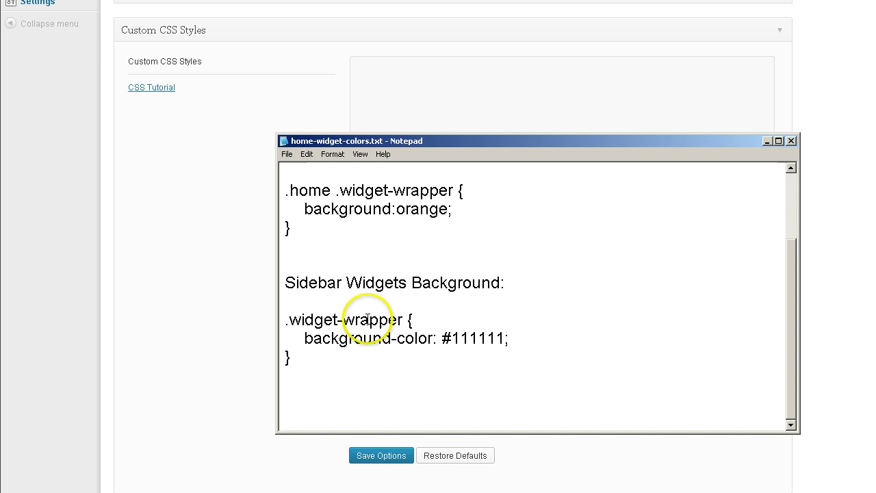
{"action": "mouse_move", "coordinate": [282, 321]}
{"action": "left_mouse_down"}
{"action": "mouse_move", "coordinate": [307, 358]}
{"action": "mouse_move", "coordinate": [295, 356]}
{"action": "left_mouse_up"}
{"action": "key", "text": "ctrl+c"}
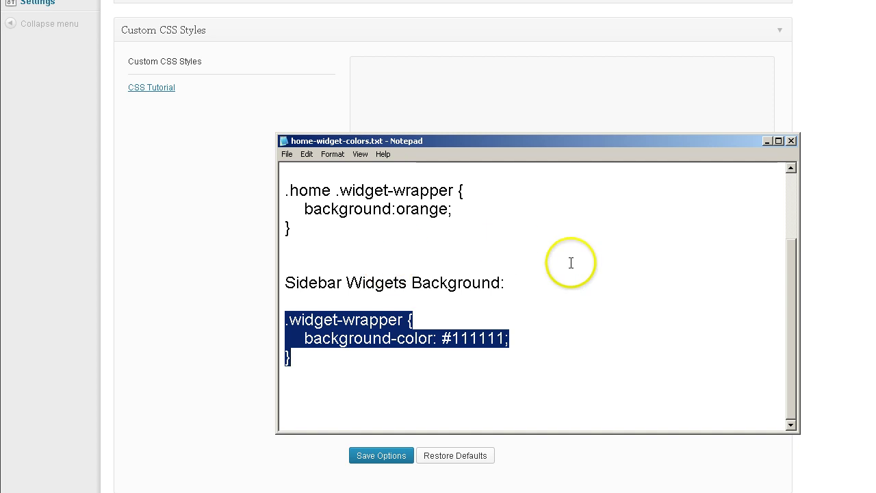
- Paste the .widget-wrapper #111111 rule into the Custom CSS box and save the options
{"action": "left_click", "coordinate": [766, 140]}
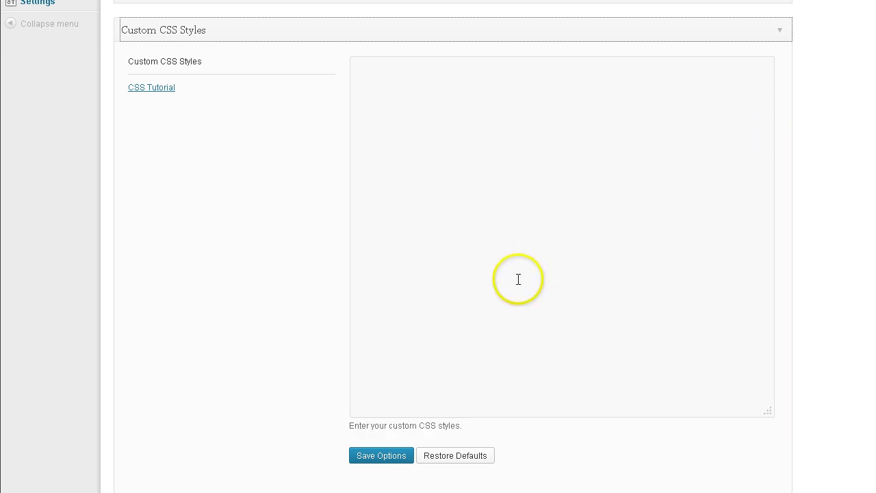
{"action": "left_click", "coordinate": [358, 82]}
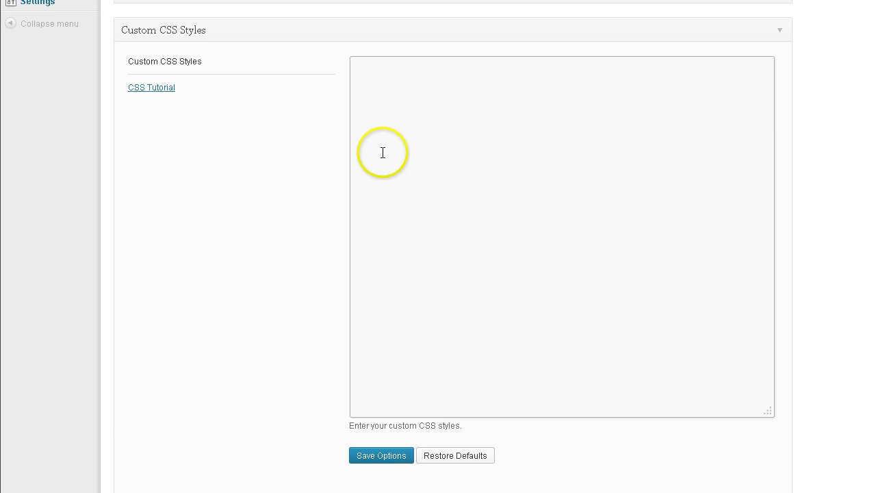
{"action": "key", "text": "ctrl+v"}
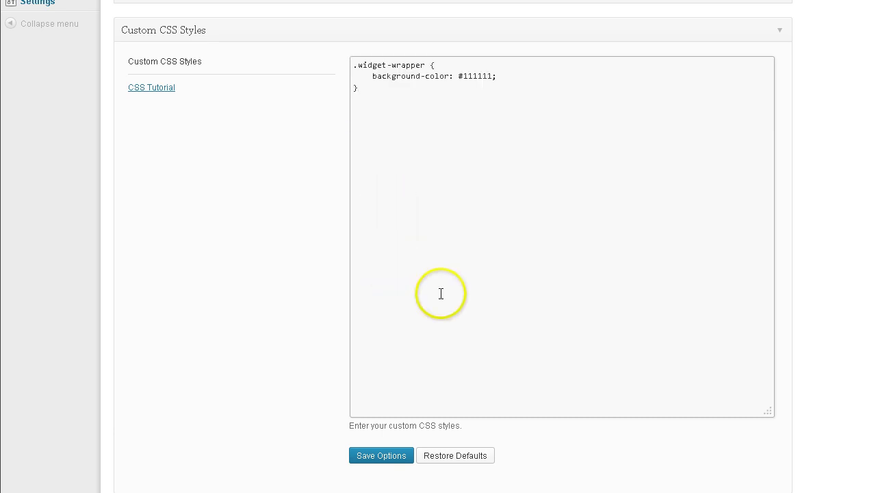
{"action": "left_click", "coordinate": [382, 457]}
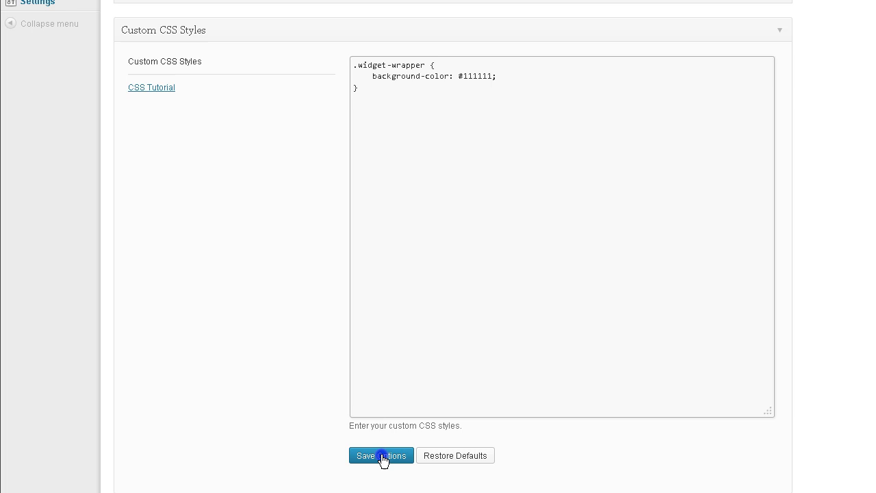
{"action": "left_click", "coordinate": [382, 457]}
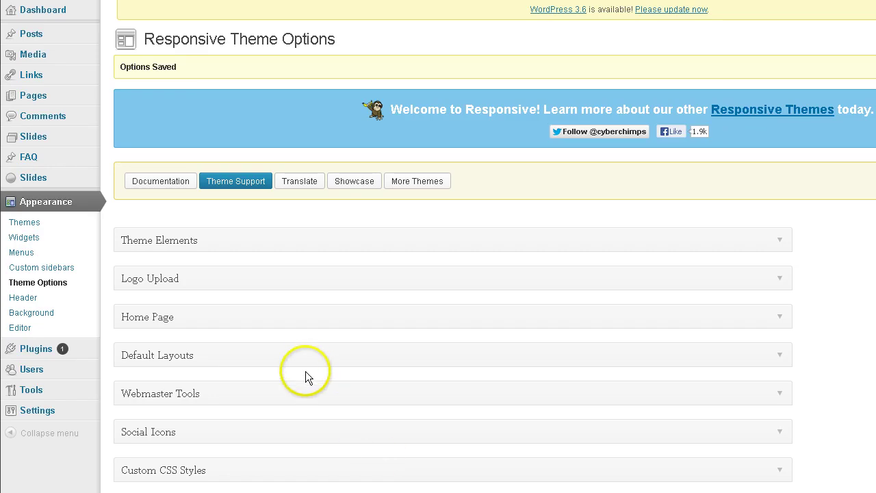
- Reopen Custom CSS Styles to verify the saved rule, then collapse the section
{"action": "left_click", "coordinate": [190, 472]}
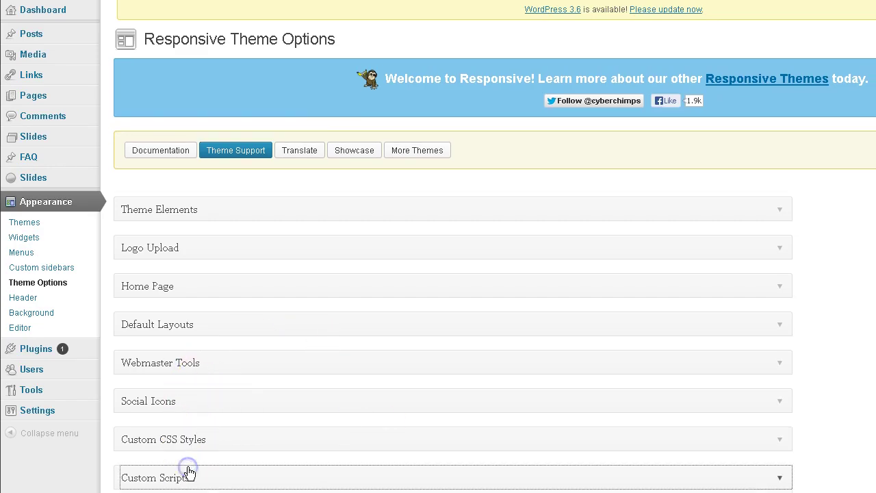
{"action": "left_click", "coordinate": [176, 440]}
{"action": "scroll", "coordinate": [410, 422], "scroll_direction": "down", "scroll_amount": 2}
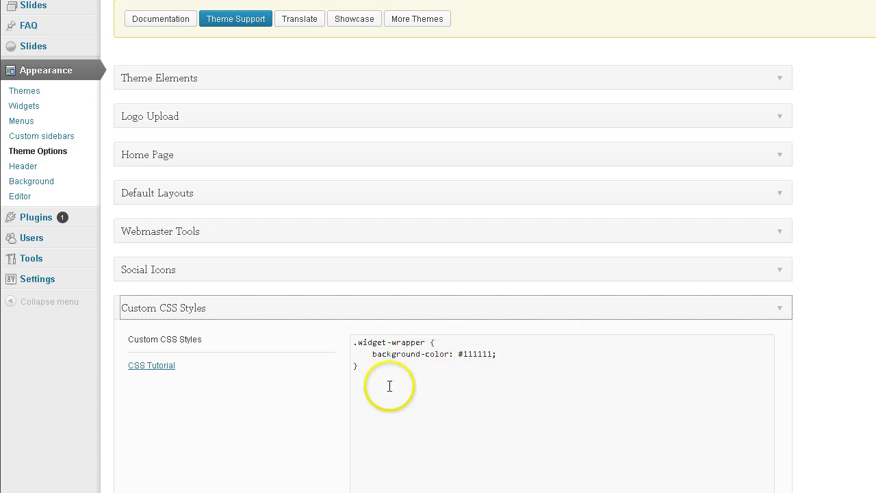
{"action": "left_click", "coordinate": [157, 307]}
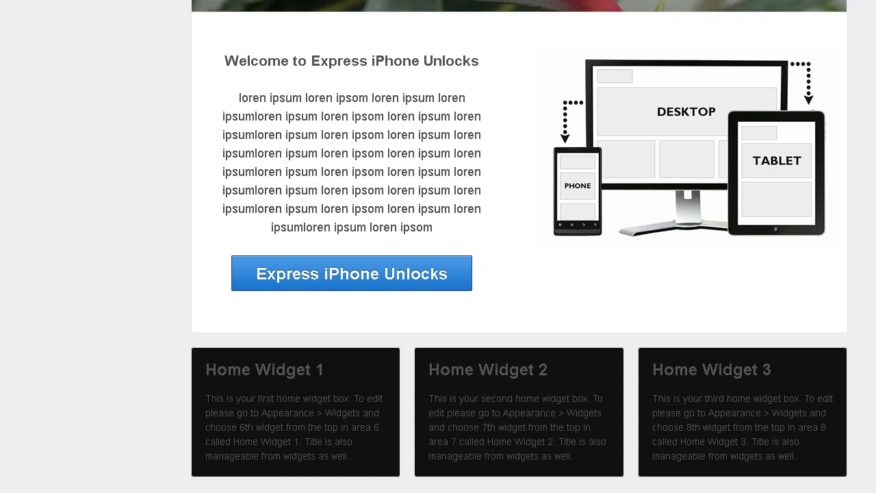
- Check the dark sidebar widgets on the Links page, then the dark home widgets on the home page
{"action": "scroll", "coordinate": [371, 110], "scroll_direction": "up", "scroll_amount": 4}
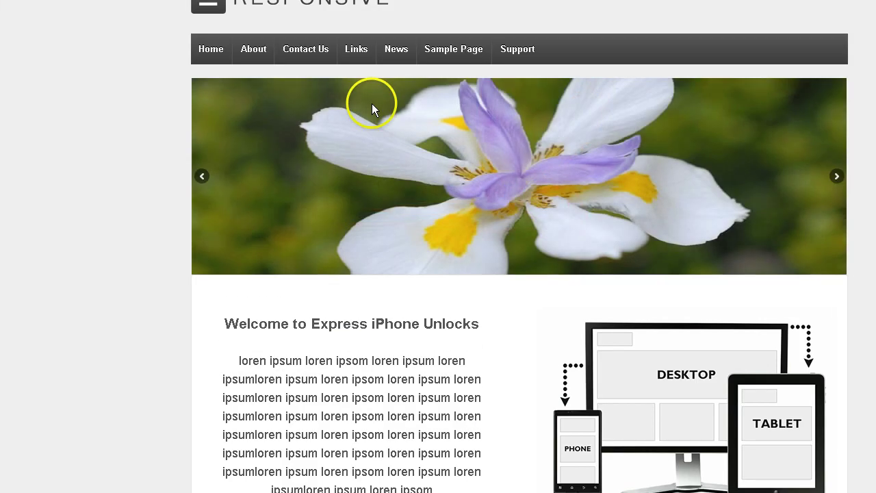
{"action": "left_click", "coordinate": [355, 49]}
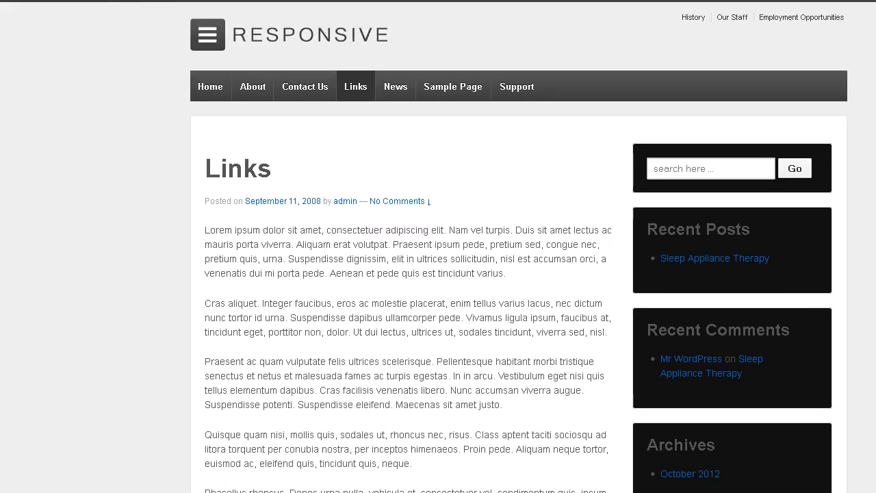
{"action": "scroll", "coordinate": [438, 274], "scroll_direction": "down", "scroll_amount": 5}
{"action": "scroll", "coordinate": [437, 274], "scroll_direction": "up", "scroll_amount": 4}
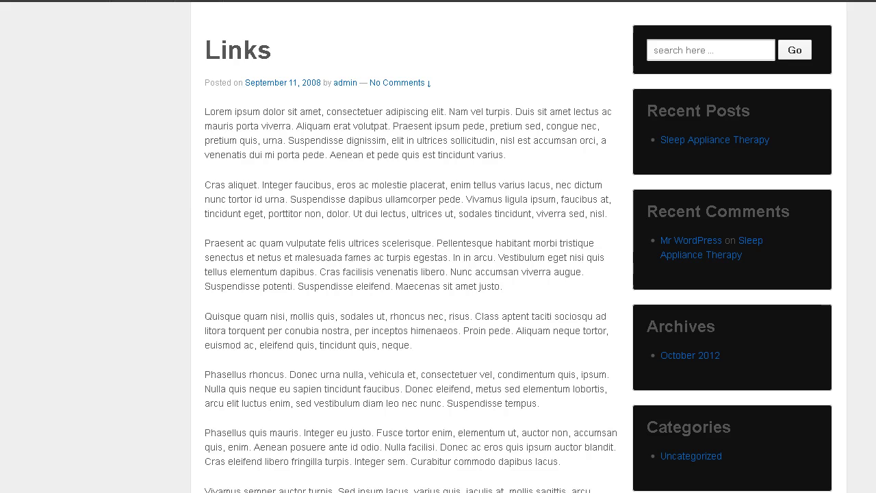
{"action": "scroll", "coordinate": [438, 274], "scroll_direction": "up", "scroll_amount": 3}
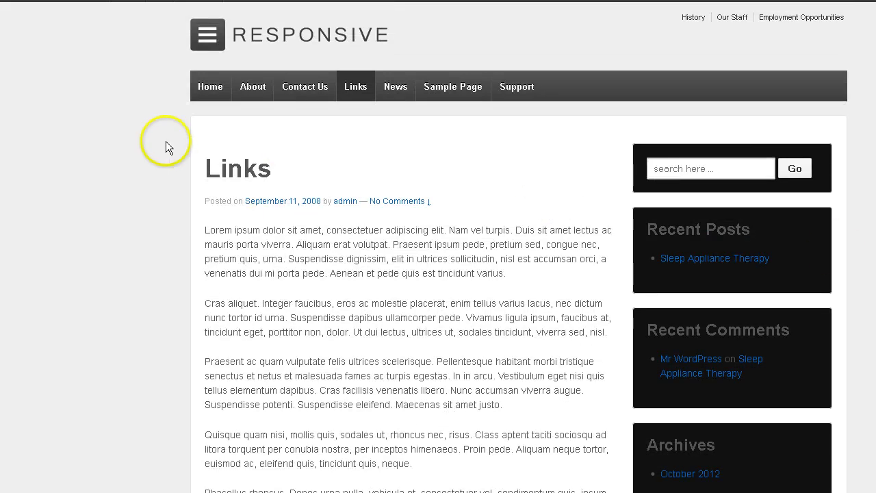
{"action": "left_click", "coordinate": [210, 90]}
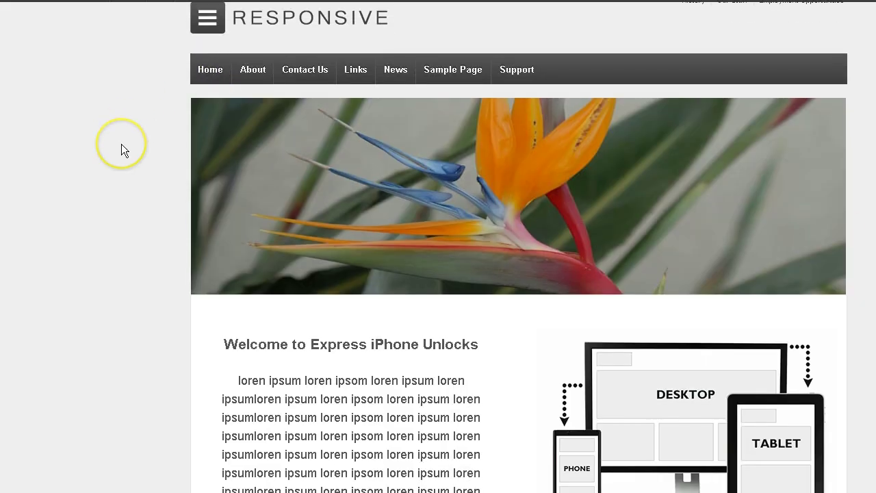
{"action": "scroll", "coordinate": [121, 144], "scroll_direction": "down", "scroll_amount": 5}
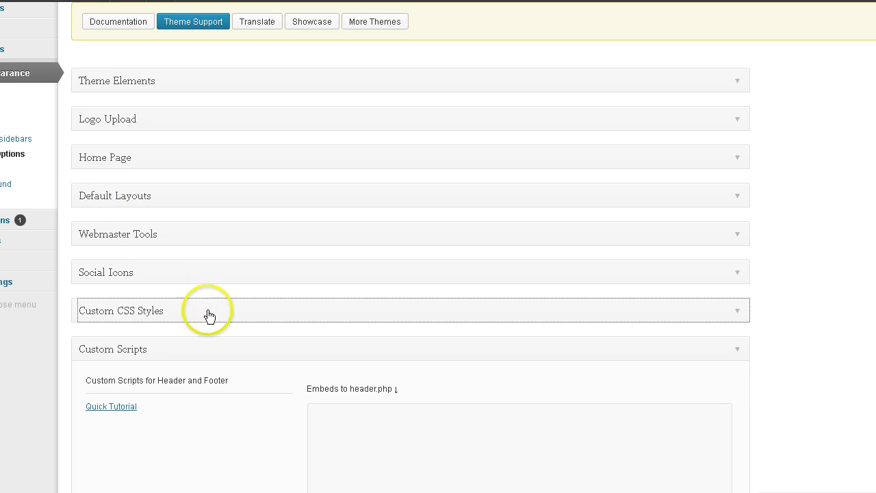
- Collapse Custom Scripts and reopen Custom CSS Styles to show the saved #111111 rule
{"action": "scroll", "coordinate": [380, 418], "scroll_direction": "down", "scroll_amount": 3}
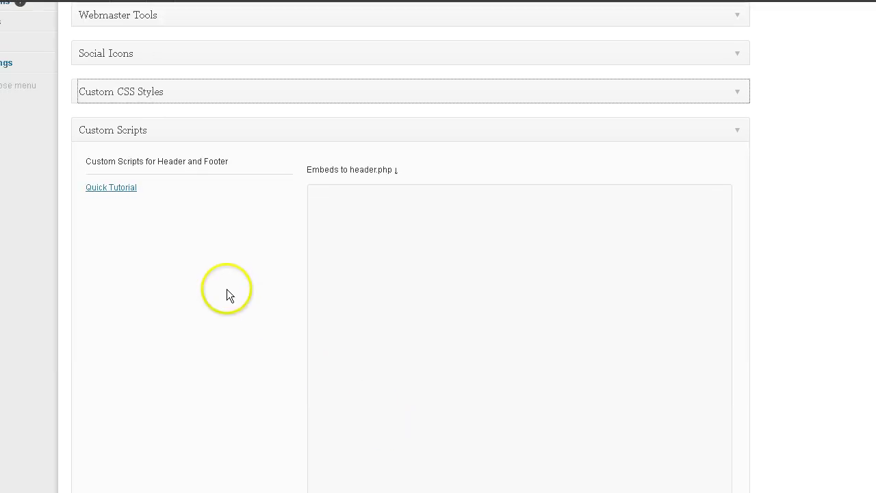
{"action": "left_click", "coordinate": [110, 131]}
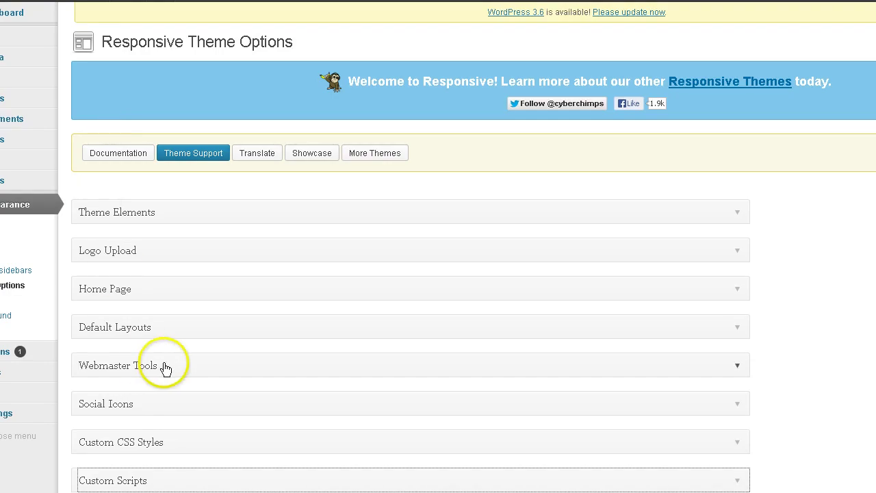
{"action": "left_click", "coordinate": [111, 441]}
{"action": "scroll", "coordinate": [248, 426], "scroll_direction": "down", "scroll_amount": 3}
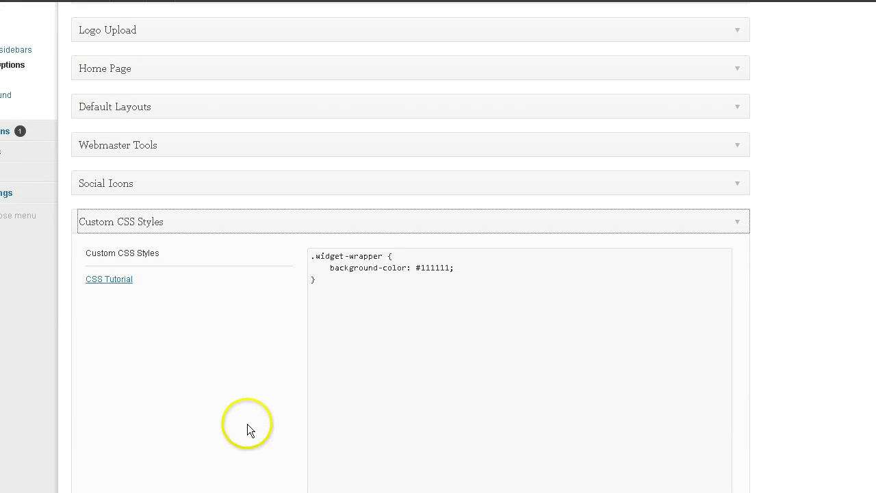
{"action": "scroll", "coordinate": [247, 423], "scroll_direction": "down", "scroll_amount": 3}
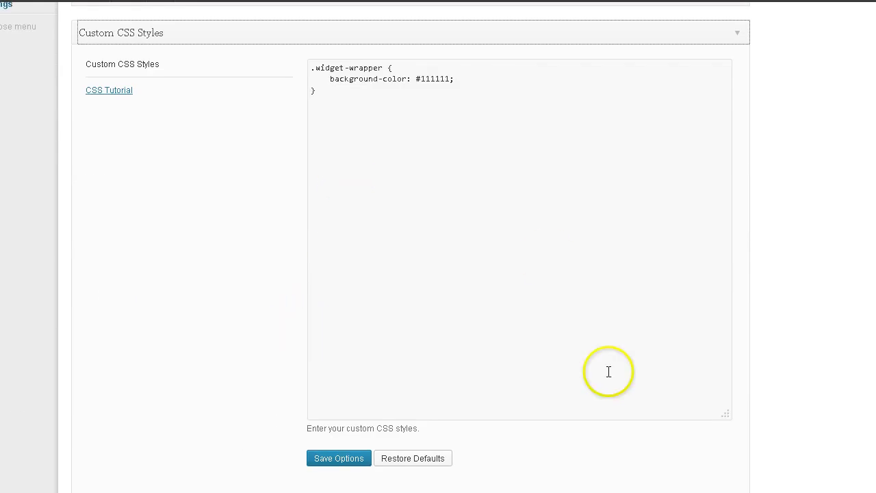
- Copy the .home .widget-wrapper orange background rule from the Notepad notes
{"action": "key", "text": "alt+Tab"}
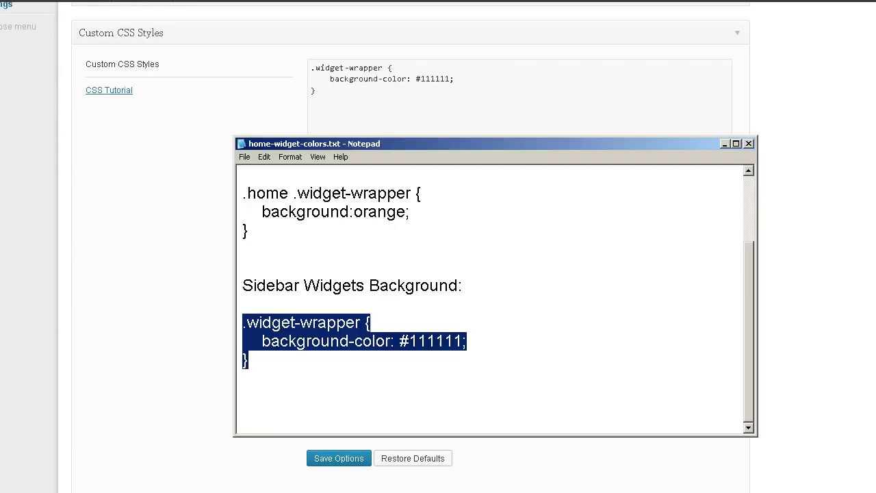
{"action": "scroll", "coordinate": [542, 369], "scroll_direction": "up", "scroll_amount": 2}
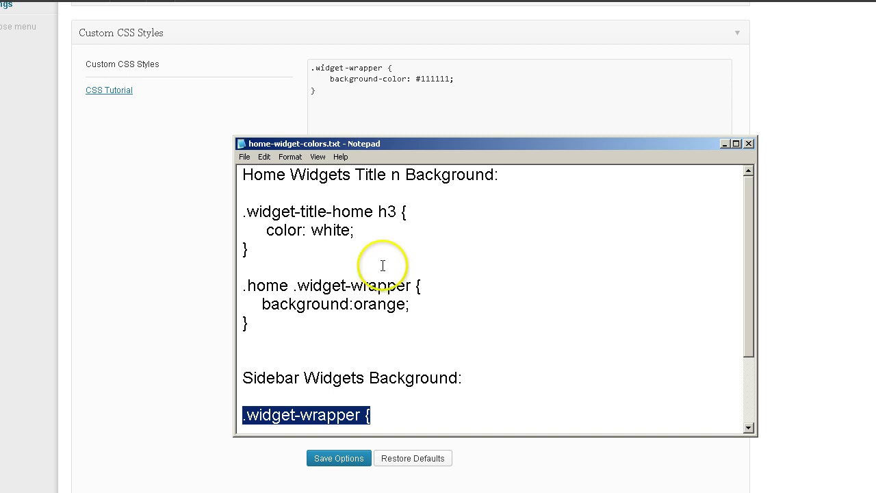
{"action": "left_click_drag", "start_coordinate": [243, 286], "coordinate": [385, 318]}
{"action": "key", "text": "ctrl+c"}
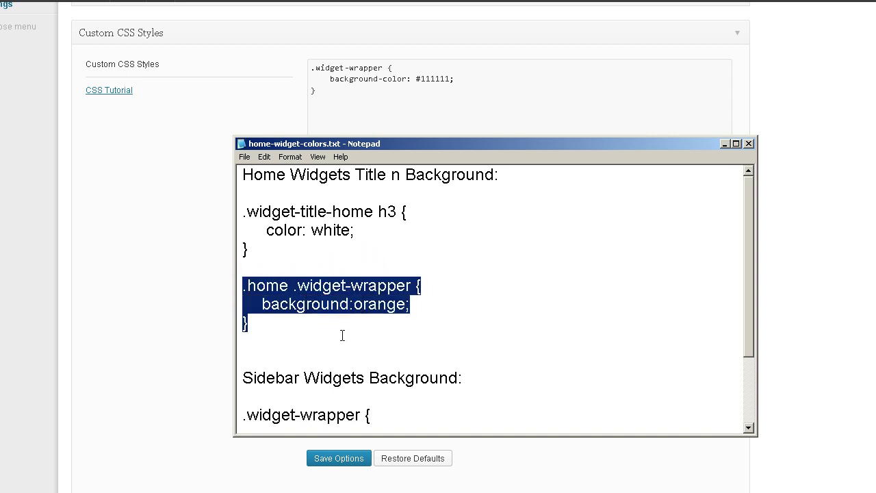
{"action": "right_click", "coordinate": [374, 333]}
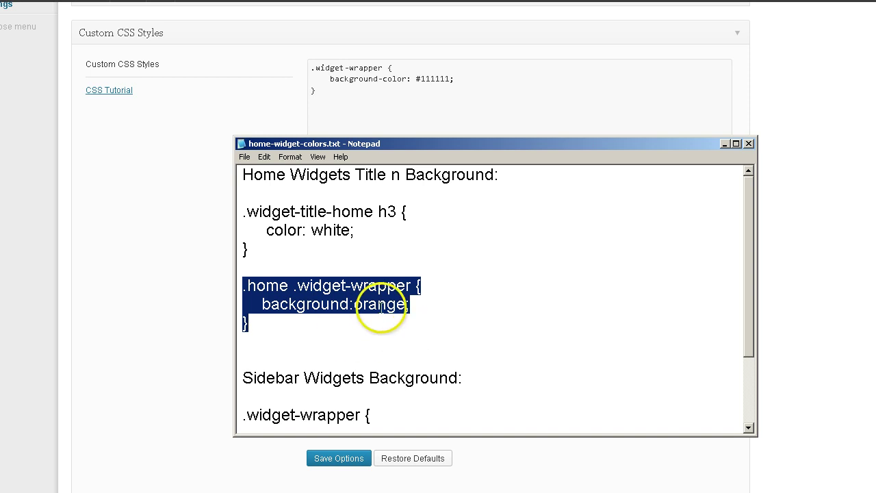
- Paste the orange .home .widget-wrapper rule after the #111111 rule and save the options
{"action": "left_click", "coordinate": [218, 381]}
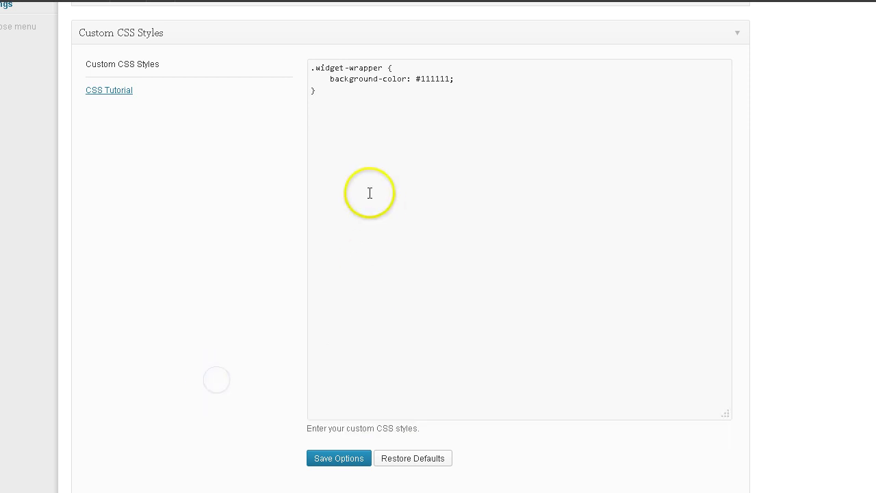
{"action": "left_click", "coordinate": [316, 90]}
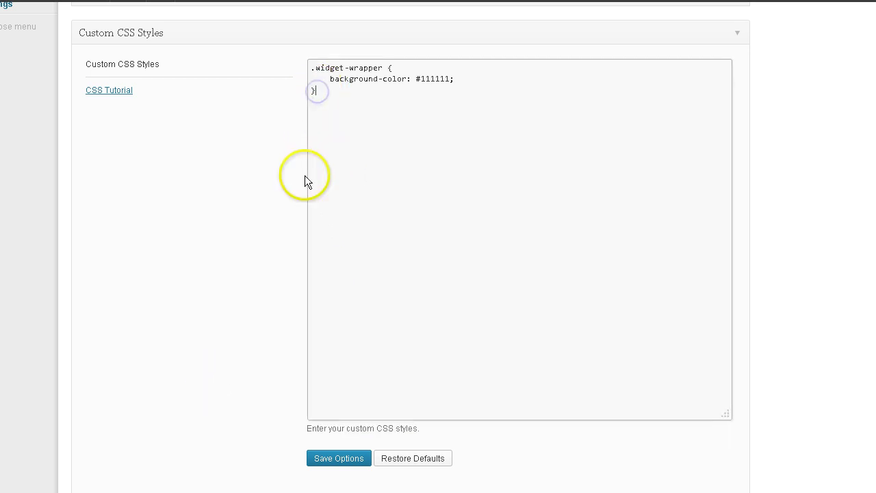
{"action": "key", "text": "ctrl+v"}
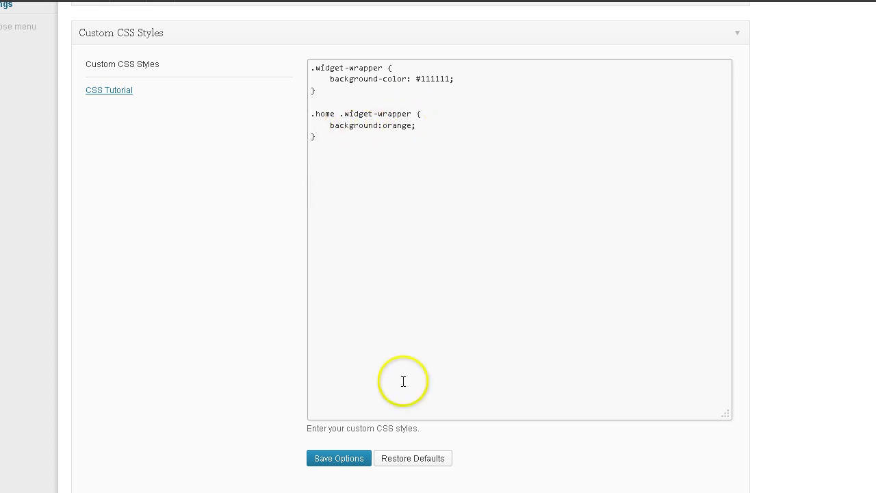
{"action": "left_click", "coordinate": [352, 463]}
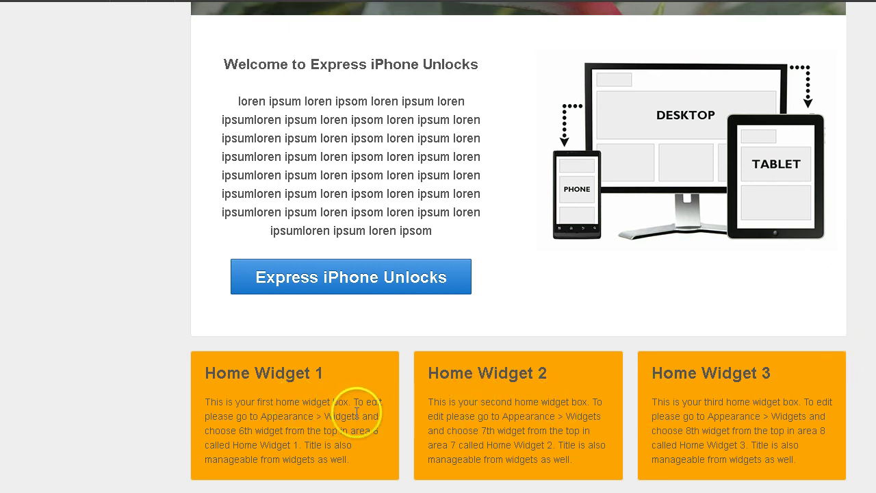
{"action": "scroll", "coordinate": [174, 230], "scroll_direction": "up", "scroll_amount": 4}
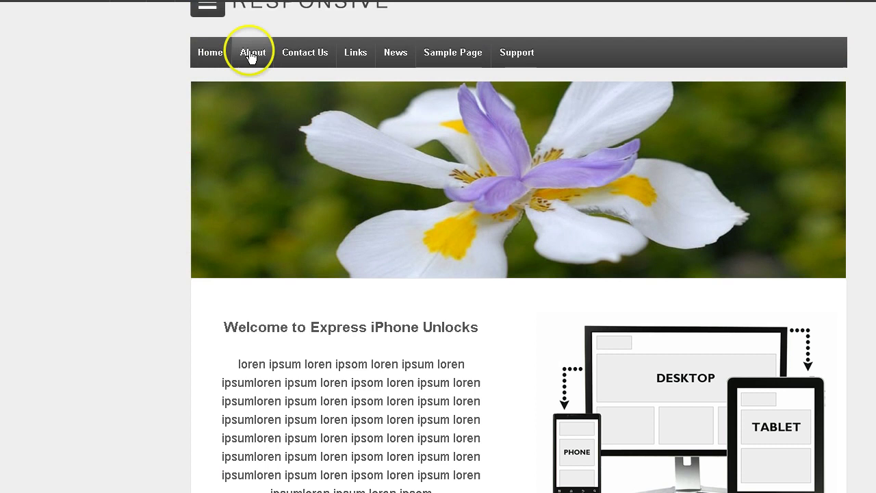
{"action": "left_click", "coordinate": [351, 55]}
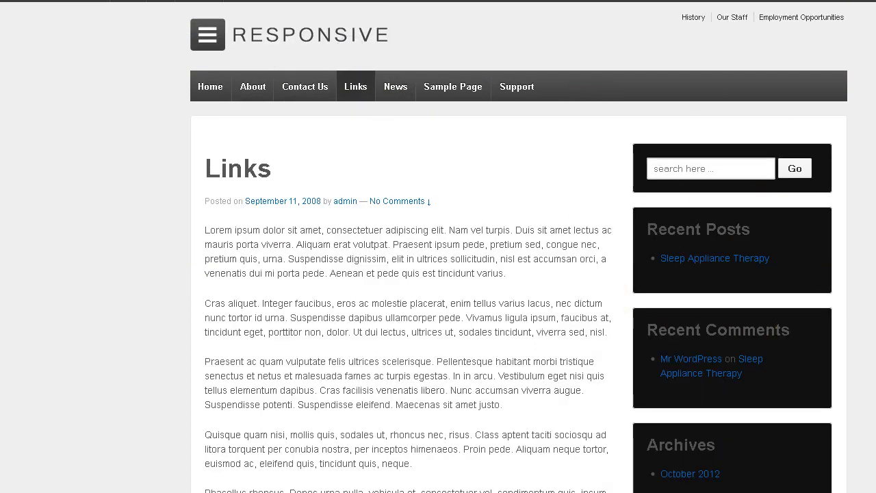
{"action": "scroll", "coordinate": [869, 304], "scroll_direction": "down", "scroll_amount": 2}
{"action": "scroll", "coordinate": [870, 304], "scroll_direction": "down", "scroll_amount": 3}
{"action": "scroll", "coordinate": [869, 304], "scroll_direction": "up", "scroll_amount": 2}
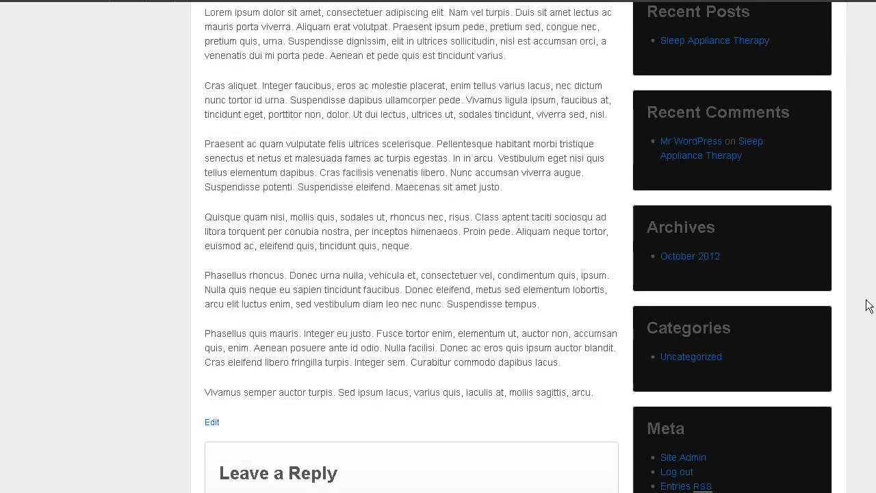
{"action": "scroll", "coordinate": [869, 305], "scroll_direction": "up", "scroll_amount": 3}
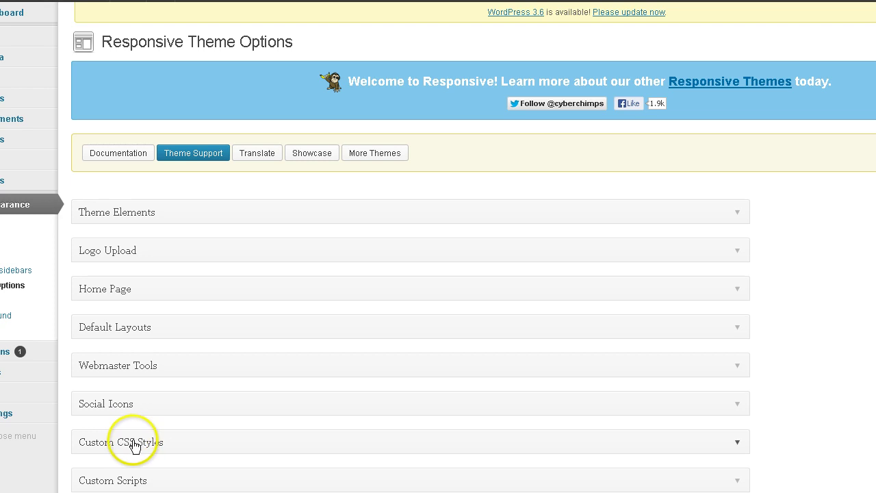
- Expand Custom CSS Styles to show the textarea holding the #111111 and orange rules
{"action": "left_click", "coordinate": [123, 442]}
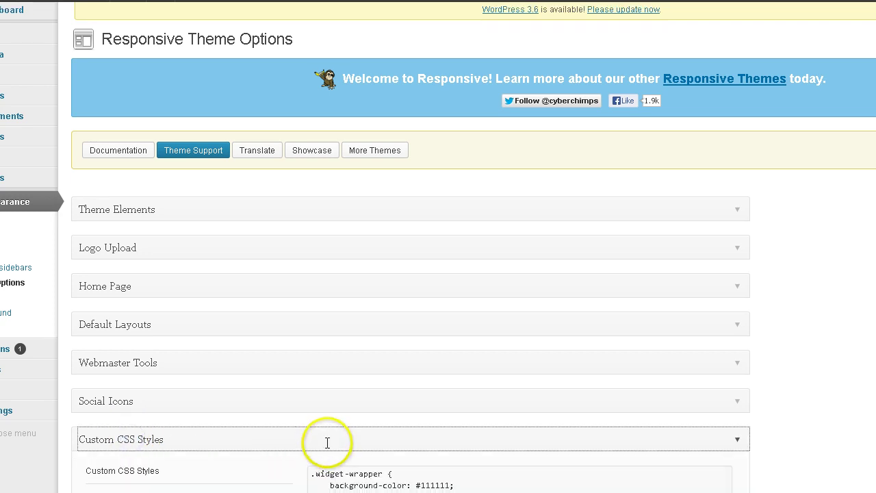
{"action": "scroll", "coordinate": [327, 441], "scroll_direction": "down", "scroll_amount": 3}
{"action": "scroll", "coordinate": [342, 383], "scroll_direction": "down", "scroll_amount": 1}
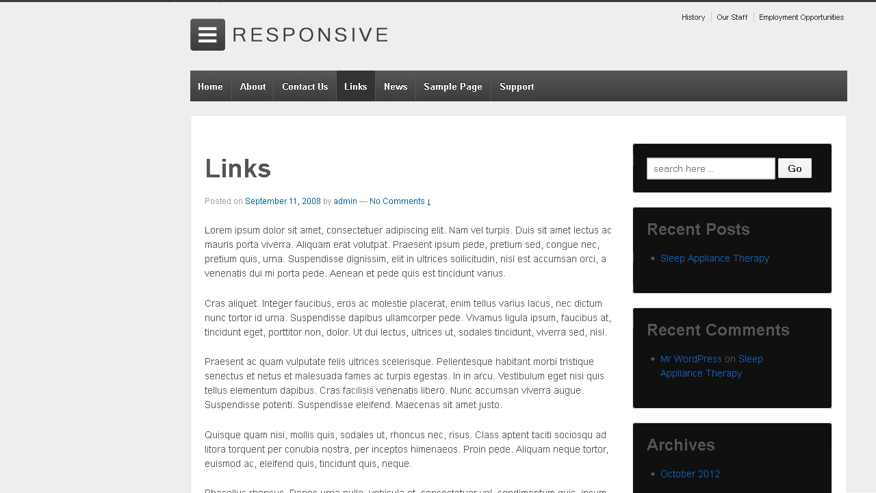
- Open the site's home page and scroll to the three orange Home Widget boxes
{"action": "left_click", "coordinate": [208, 88]}
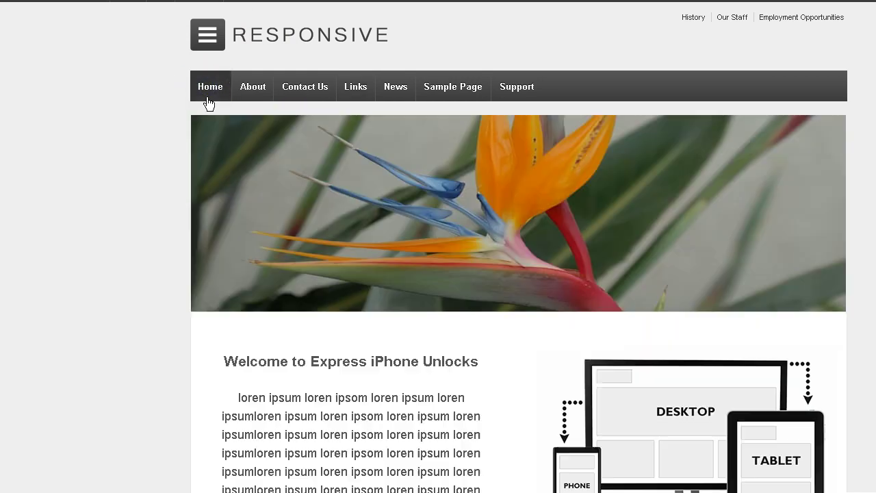
{"action": "scroll", "coordinate": [703, 279], "scroll_direction": "down", "scroll_amount": 3}
{"action": "scroll", "coordinate": [703, 280], "scroll_direction": "down", "scroll_amount": 2}
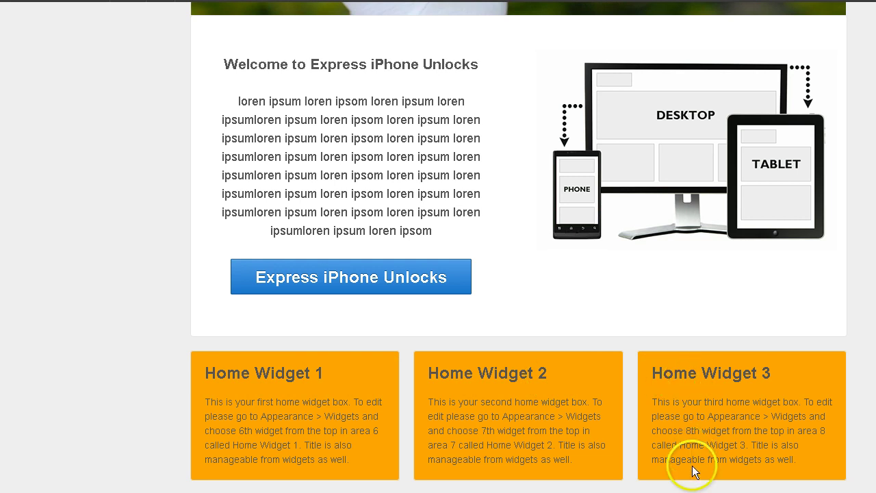
- Select the .widget-title-home h3 rule setting color to white in Notepad
{"action": "key", "text": "alt+Tab"}
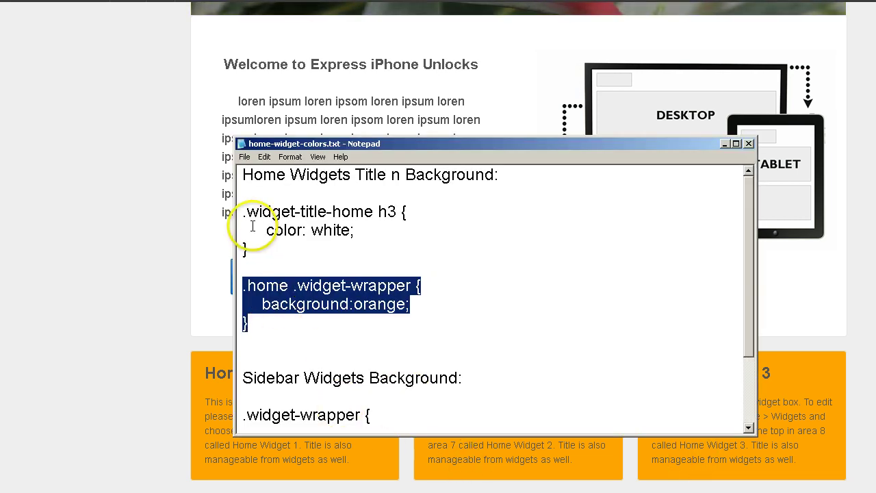
{"action": "mouse_move", "coordinate": [239, 211]}
{"action": "left_mouse_down"}
{"action": "mouse_move", "coordinate": [412, 219]}
{"action": "mouse_move", "coordinate": [411, 236]}
{"action": "left_mouse_up"}
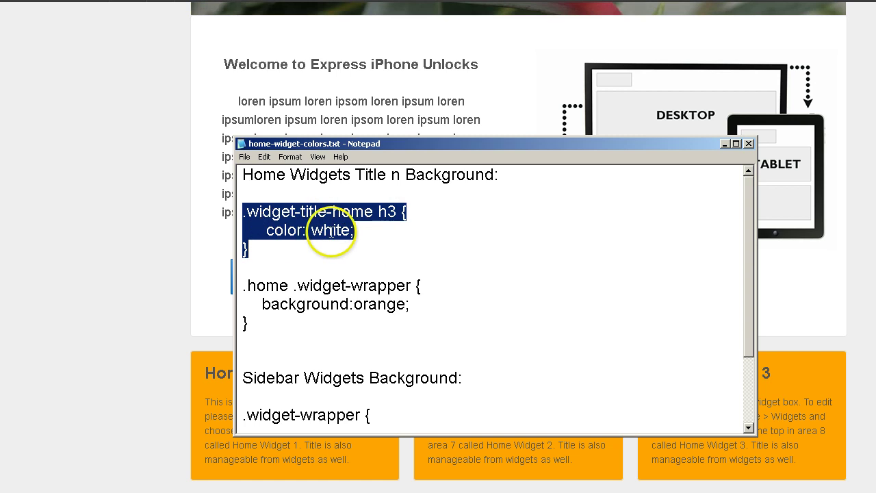
- Paste the white .widget-title-home h3 rule below the orange rule and save options
{"action": "left_click", "coordinate": [166, 277]}
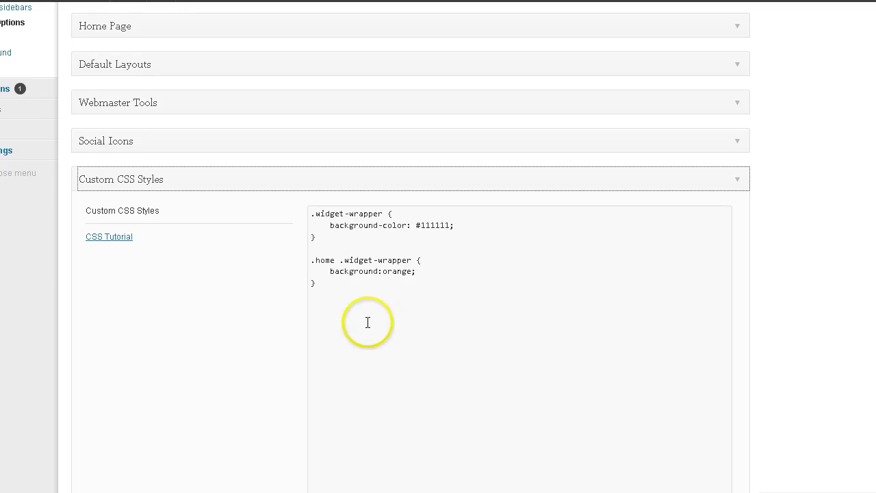
{"action": "left_click", "coordinate": [310, 301]}
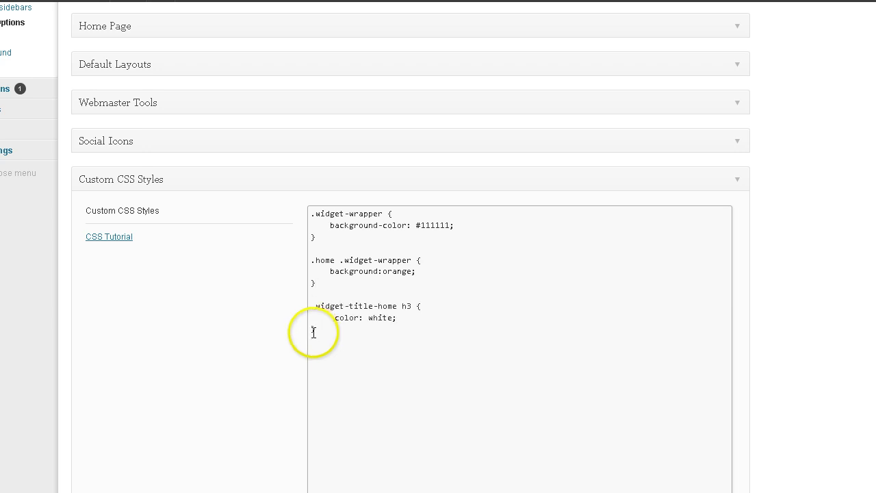
{"action": "scroll", "coordinate": [265, 352], "scroll_direction": "down", "scroll_amount": 2}
{"action": "scroll", "coordinate": [377, 201], "scroll_direction": "down", "scroll_amount": 1}
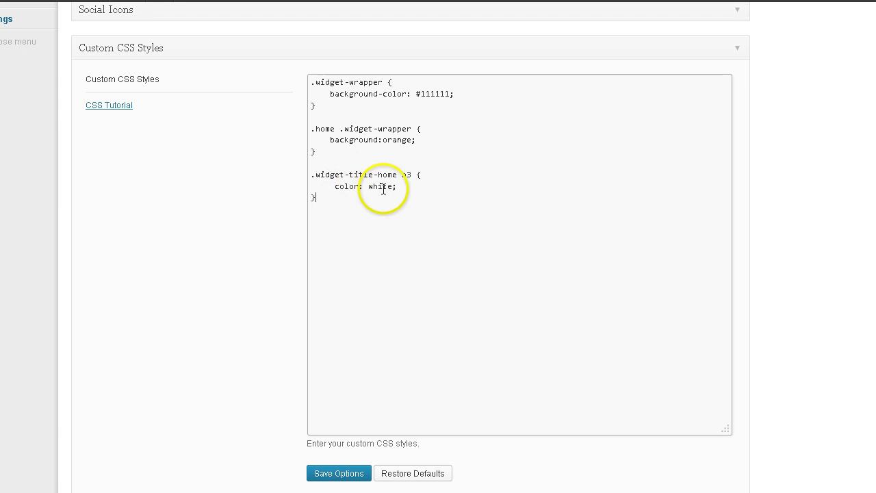
{"action": "left_click", "coordinate": [318, 474]}
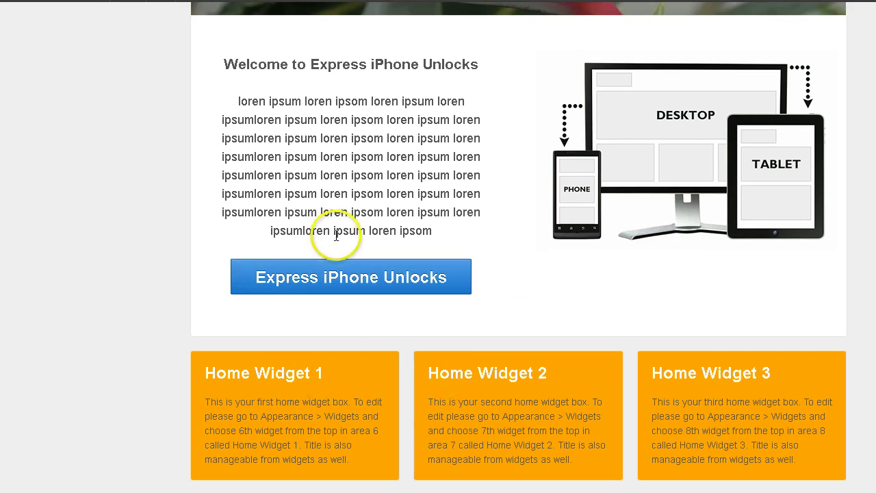
{"action": "scroll", "coordinate": [159, 226], "scroll_direction": "up", "scroll_amount": 4}
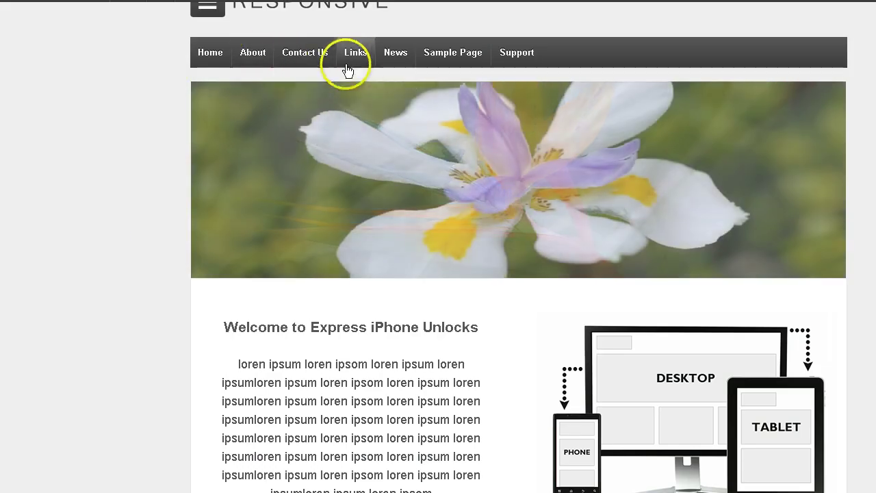
{"action": "left_click", "coordinate": [354, 53]}
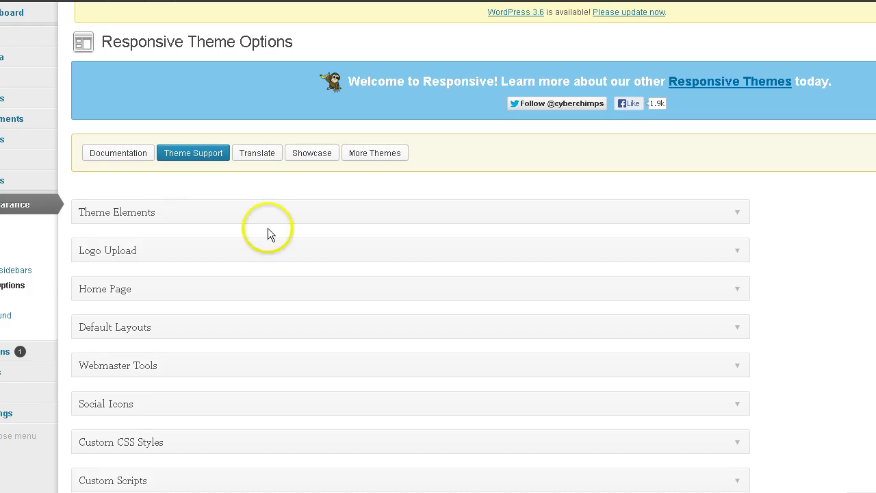
- Expand Custom CSS Styles to review the #111111 sidebar, orange background and white title rules
{"action": "left_click", "coordinate": [123, 443]}
{"action": "scroll", "coordinate": [245, 442], "scroll_direction": "down", "scroll_amount": 1}
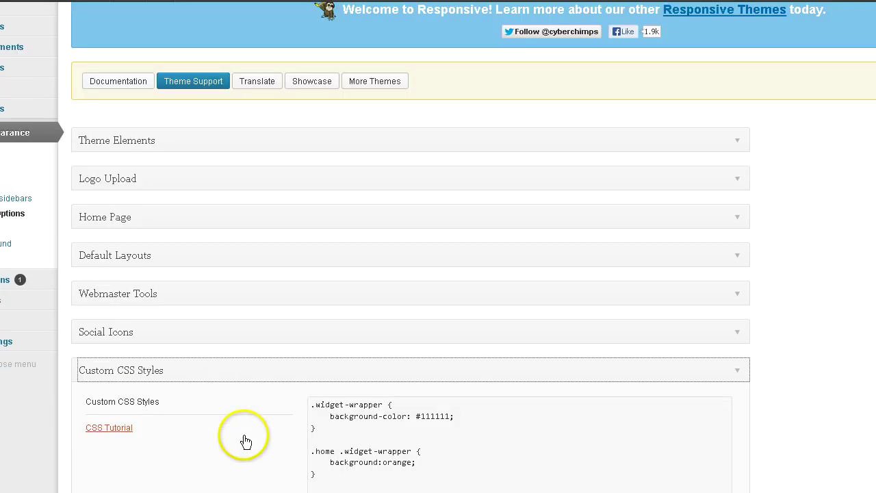
{"action": "scroll", "coordinate": [245, 442], "scroll_direction": "down", "scroll_amount": 2}
{"action": "scroll", "coordinate": [245, 441], "scroll_direction": "down", "scroll_amount": 1}
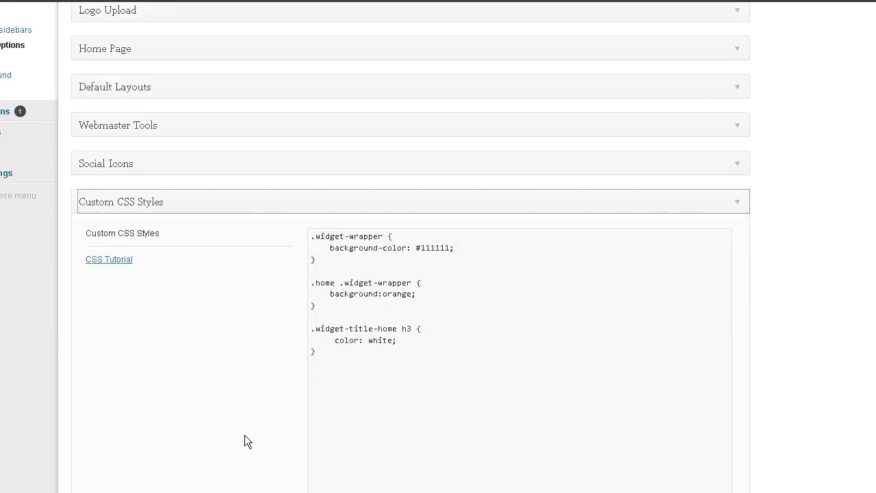
{"action": "scroll", "coordinate": [244, 440], "scroll_direction": "down", "scroll_amount": 1}
{"action": "scroll", "coordinate": [244, 441], "scroll_direction": "down", "scroll_amount": 1}
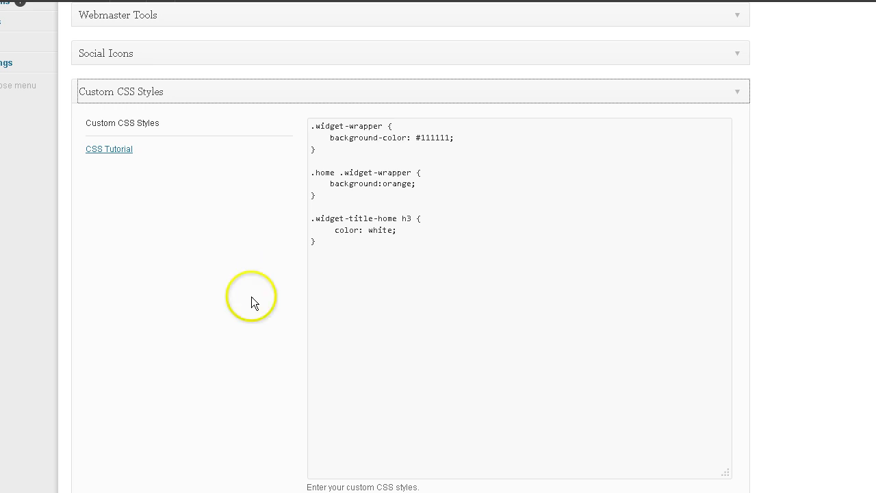
{"action": "scroll", "coordinate": [247, 237], "scroll_direction": "down", "scroll_amount": 1}
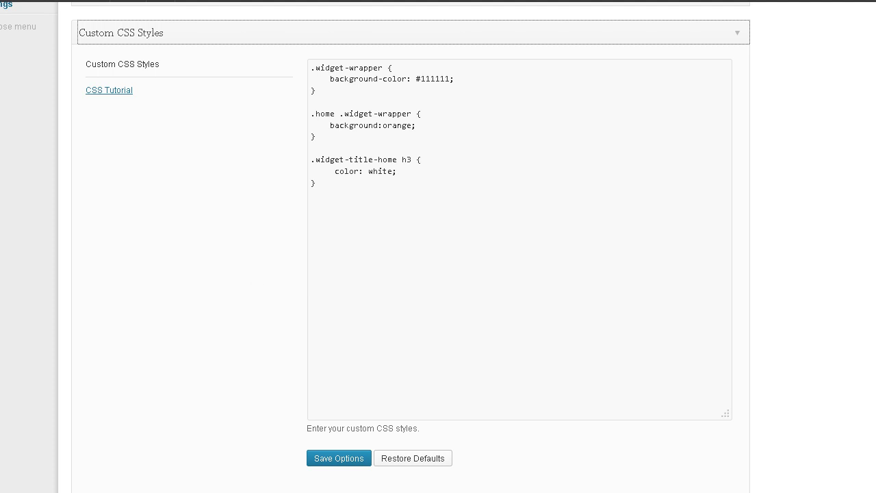